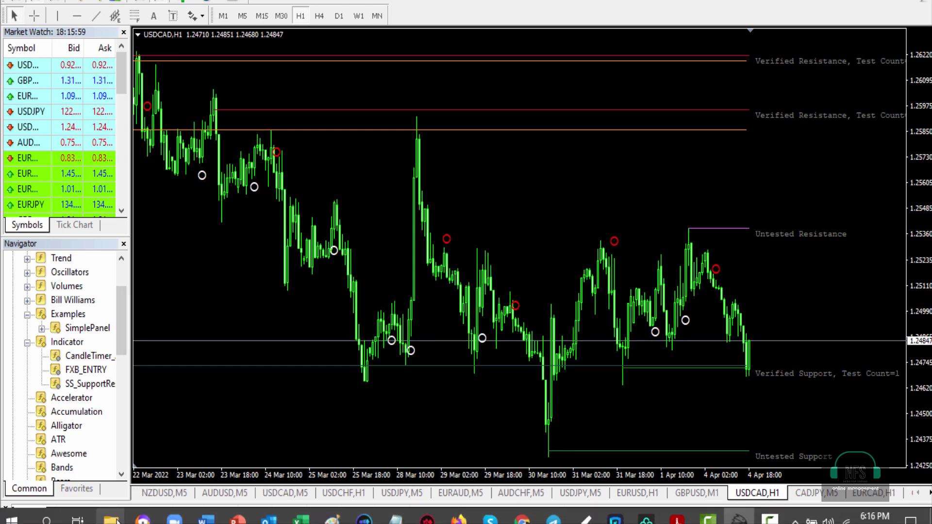
Open the AM Forex Day Trading Indicator folder, circle the AM_Forex Day Trading folder, underline its ZIP, then clear the marks
mouse_move(110, 518)
click(90, 460)
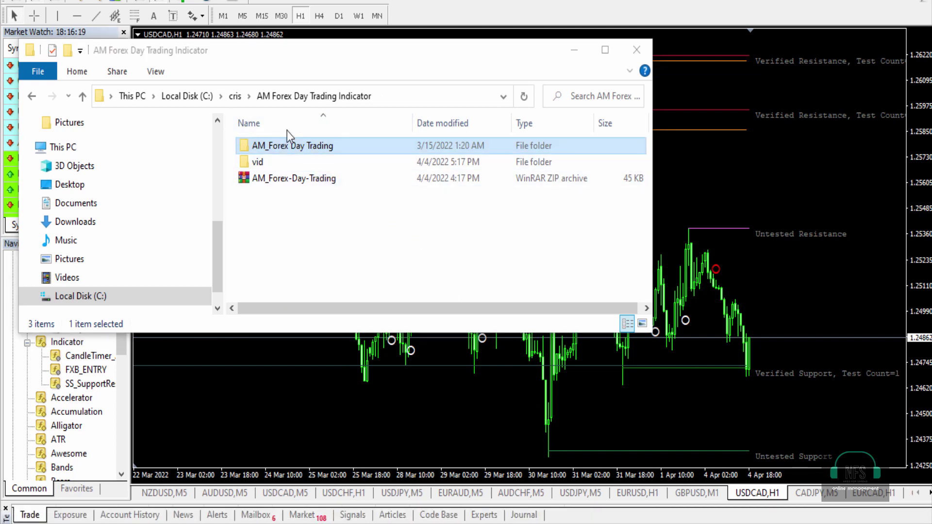
mouse_move(290, 134)
mouse_down()
mouse_move(227, 122)
mouse_move(219, 136)
mouse_move(374, 157)
mouse_move(402, 142)
mouse_move(291, 135)
mouse_up()
mouse_move(281, 222)
mouse_down()
mouse_move(319, 188)
mouse_move(315, 214)
mouse_up()
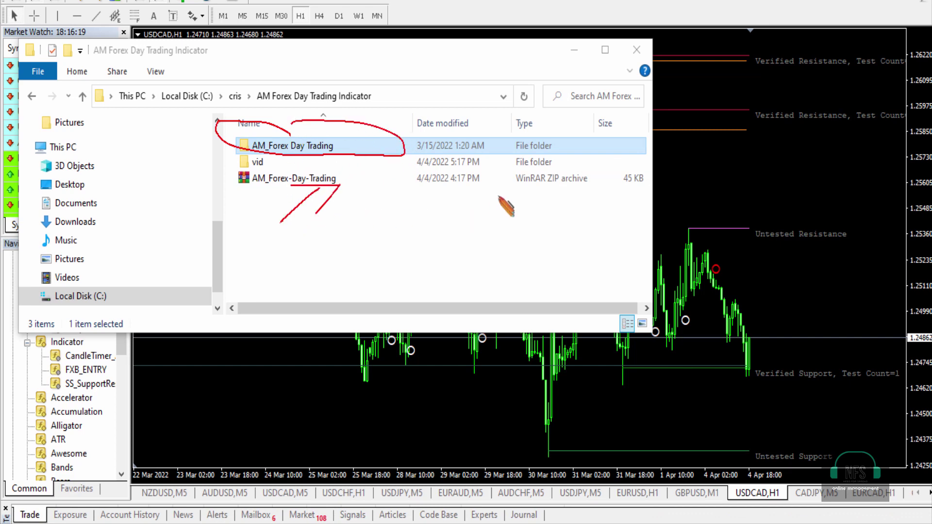
drag(513, 187, 591, 193)
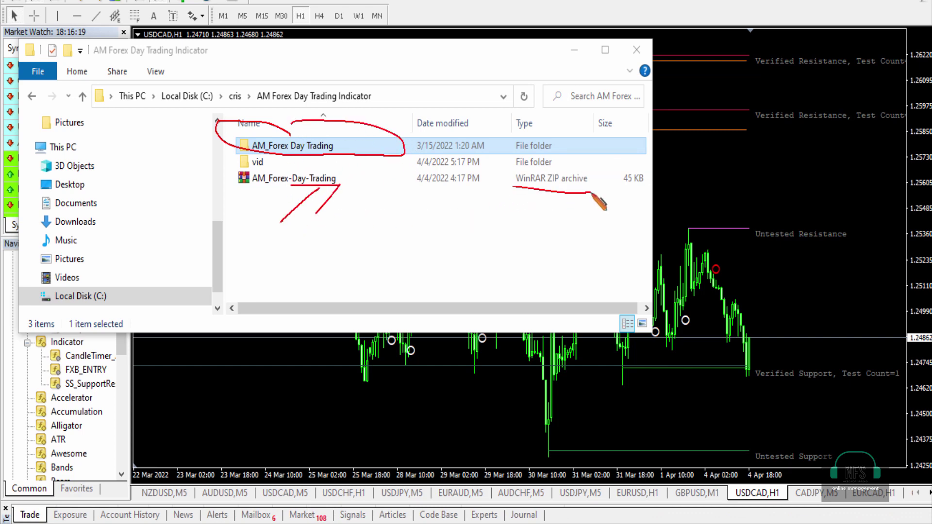
key(Escape)
Select the AM_Forex-Day-Trading ZIP archive and dismiss its context menu without extracting
click(282, 178)
right_click(283, 177)
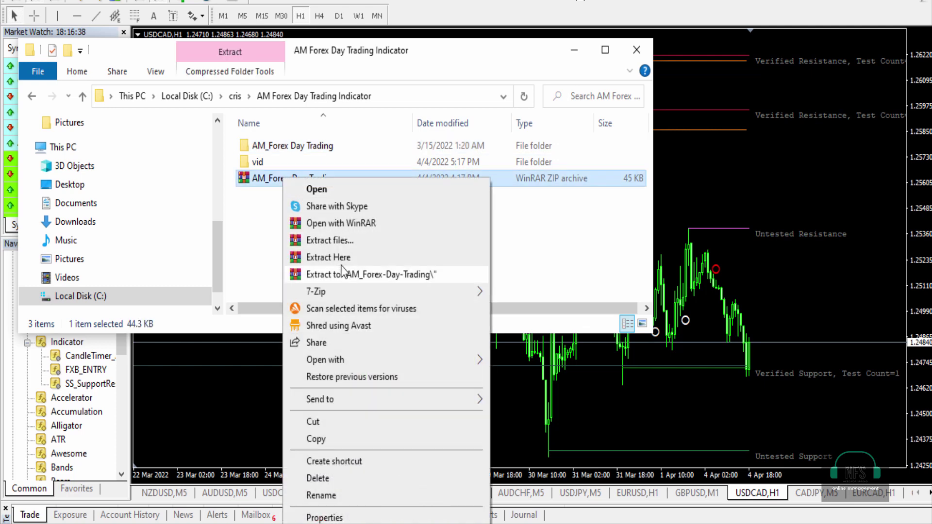
click(543, 202)
Open the AM_Forex Day Trading folder, copy its Indicator folder, and close Explorer
double_click(277, 146)
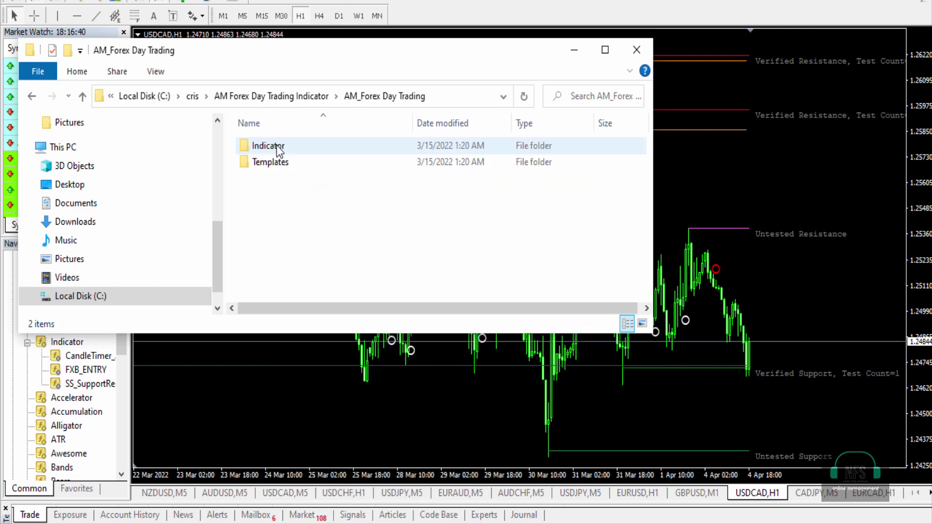
click(278, 148)
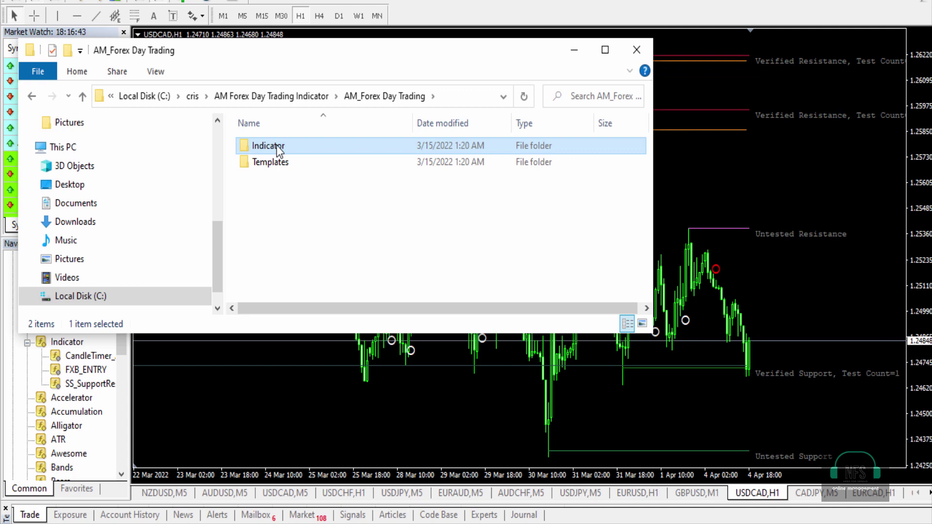
right_click(277, 145)
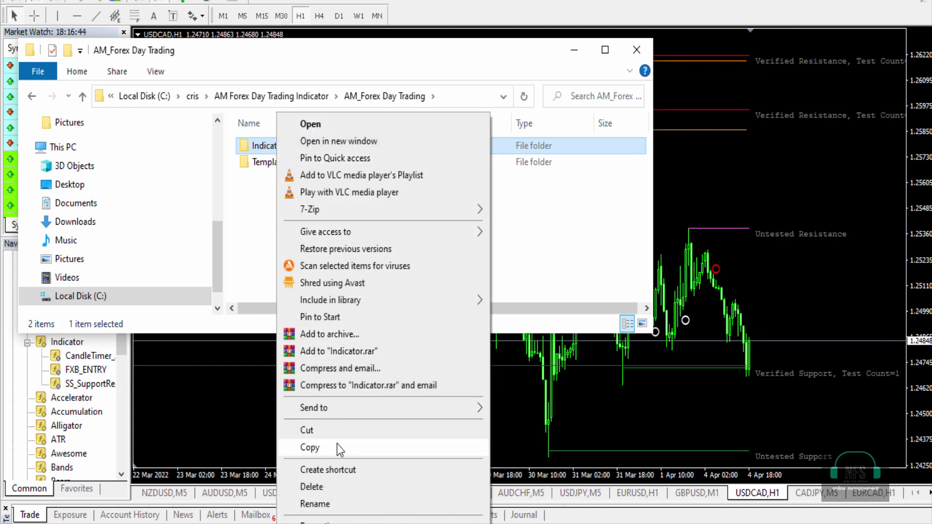
click(547, 194)
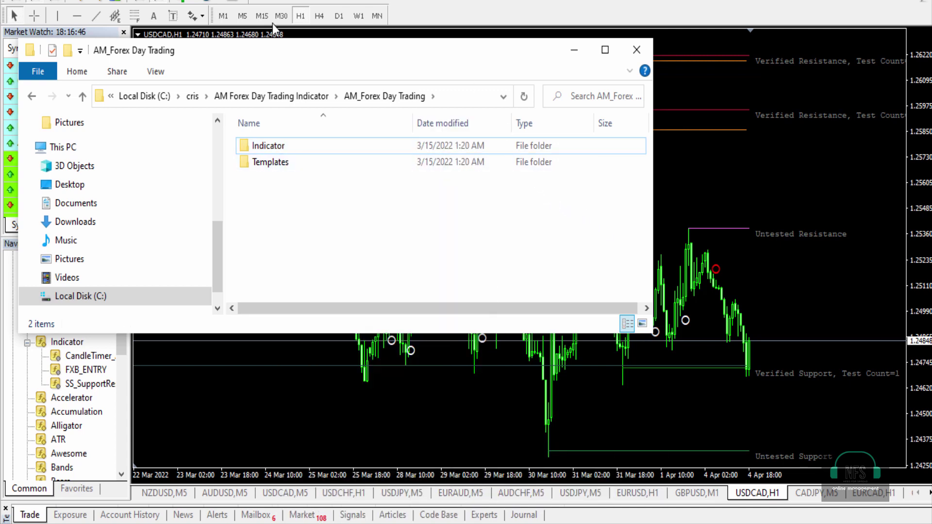
click(574, 51)
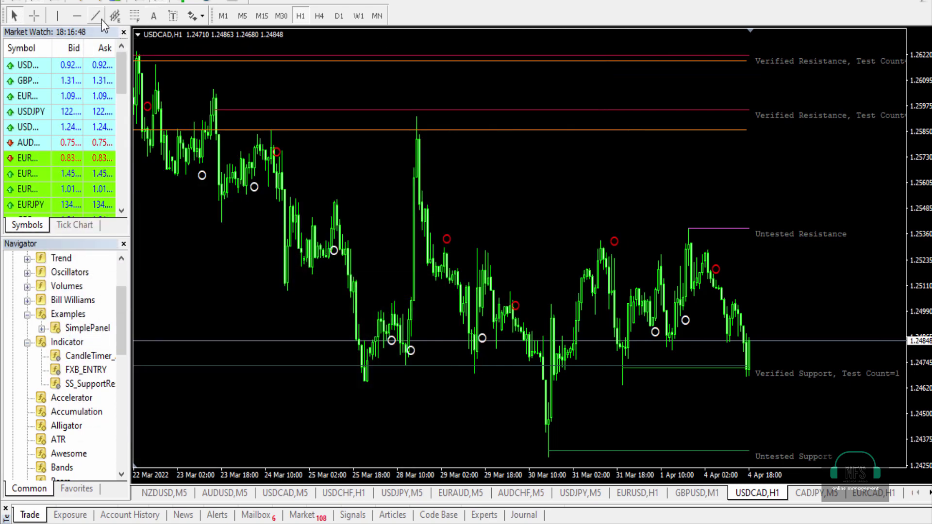
Open MetaTrader's data folder from the File menu, browse into MQL4\Indicators, then close it
click(22, 1)
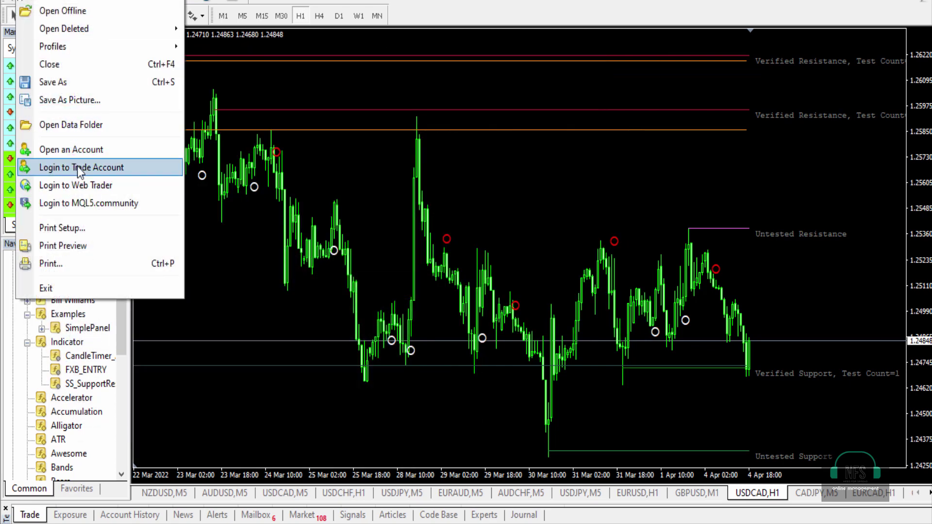
click(82, 125)
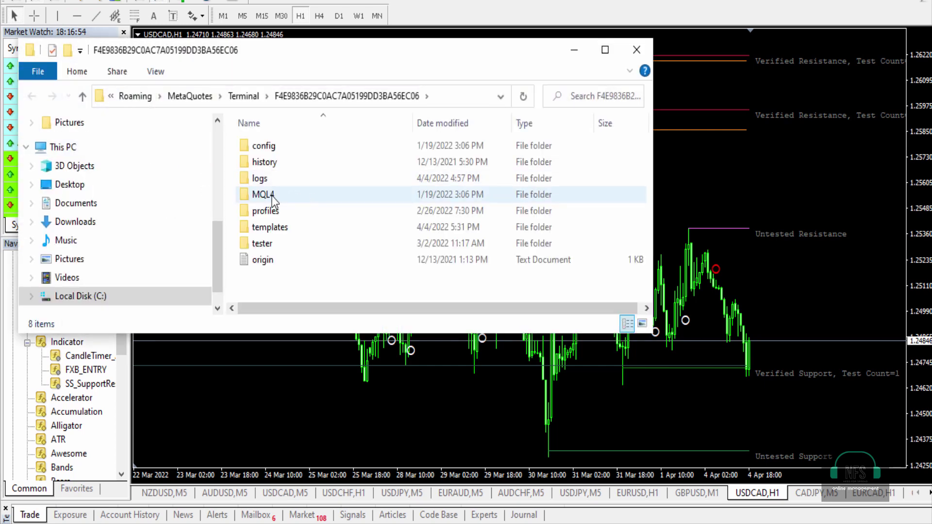
double_click(262, 194)
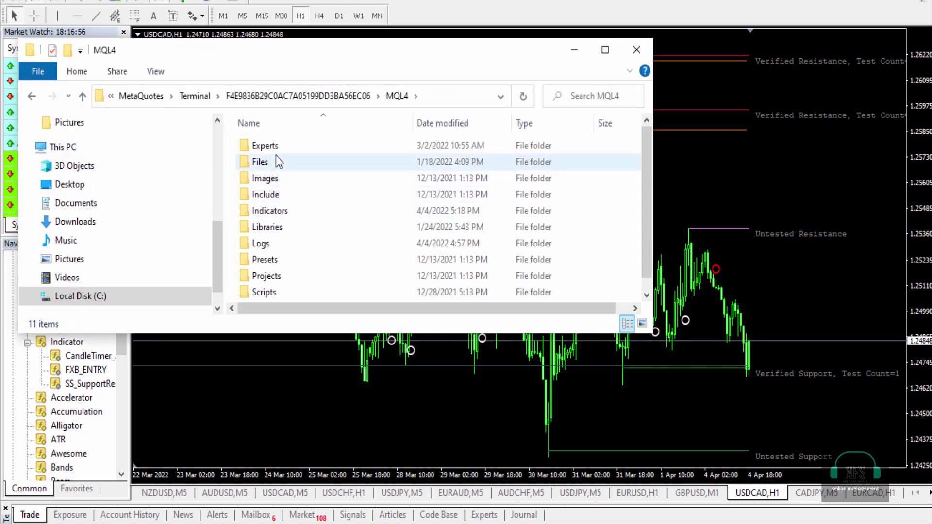
double_click(279, 211)
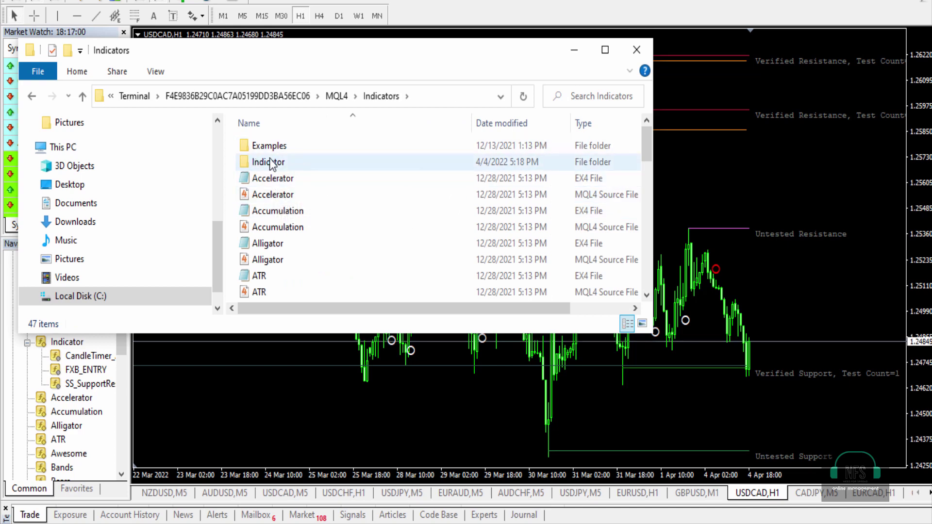
click(636, 49)
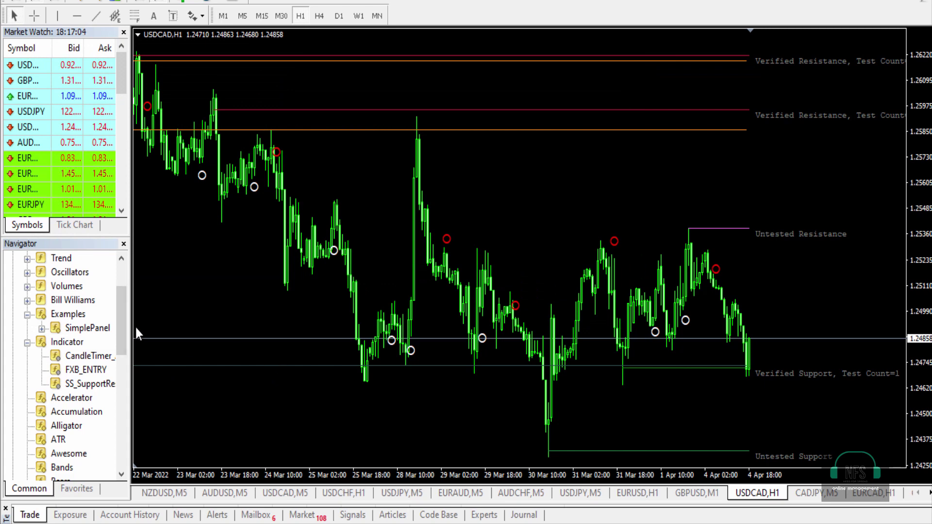
drag(83, 370, 259, 337)
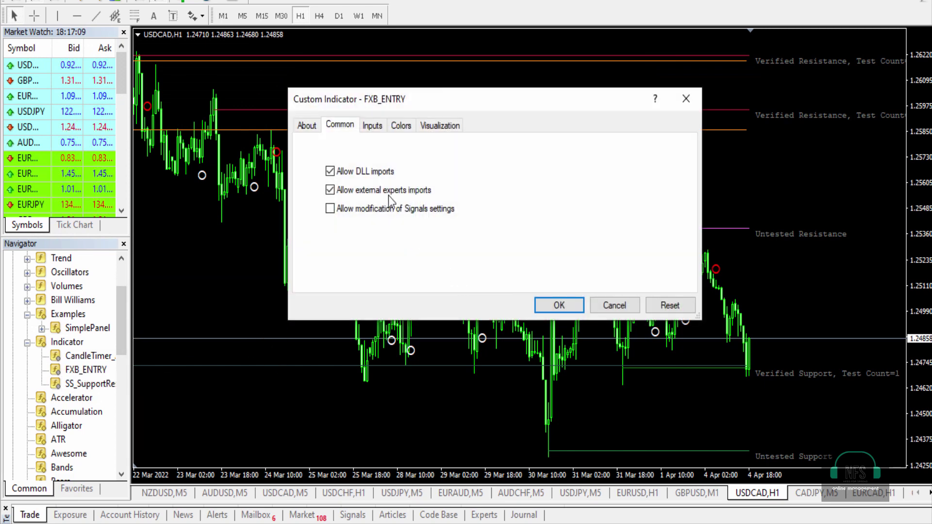
click(615, 305)
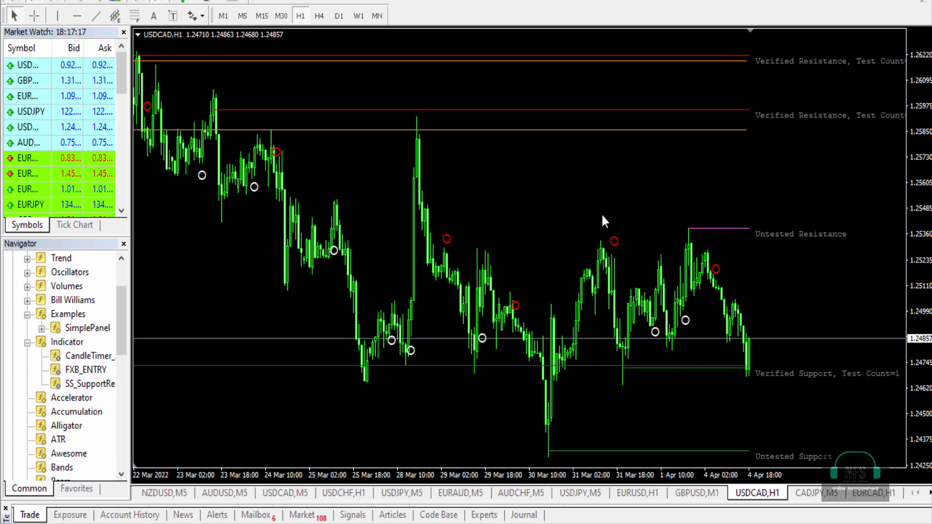
Reveal more USDCAD H1 zones, including an upper Untested Resistance and a lower Verified Support
mouse_move(583, 523)
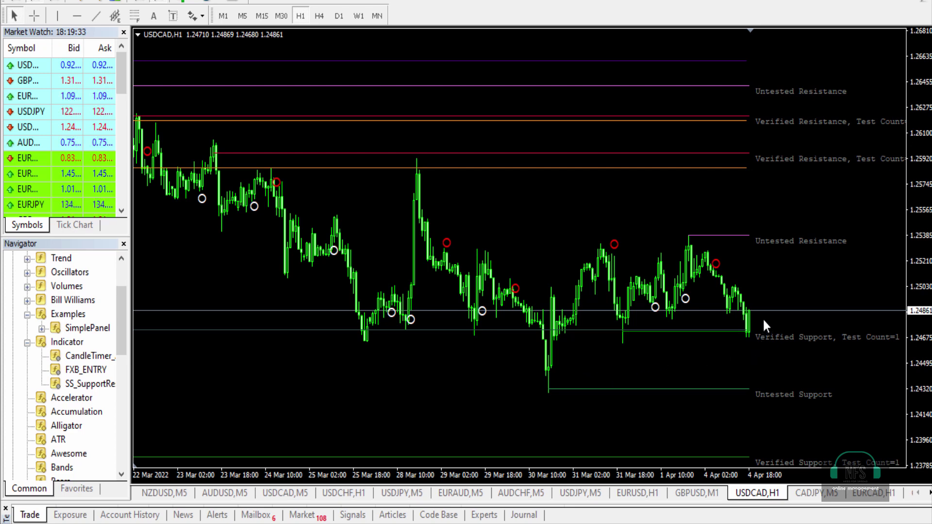
With the screen pen, sketch lines at Verified Support and circle the 1 Apr and 4 Apr swing markers
mouse_move(585, 520)
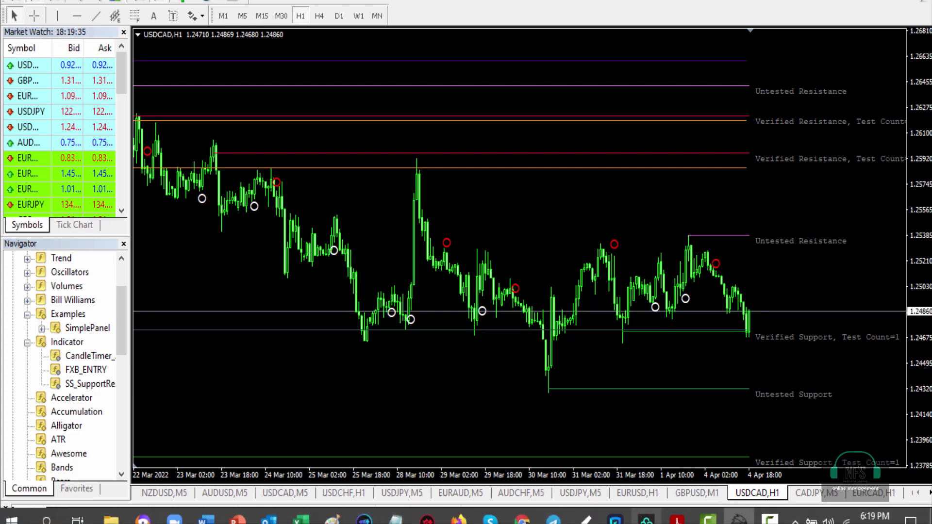
click(585, 519)
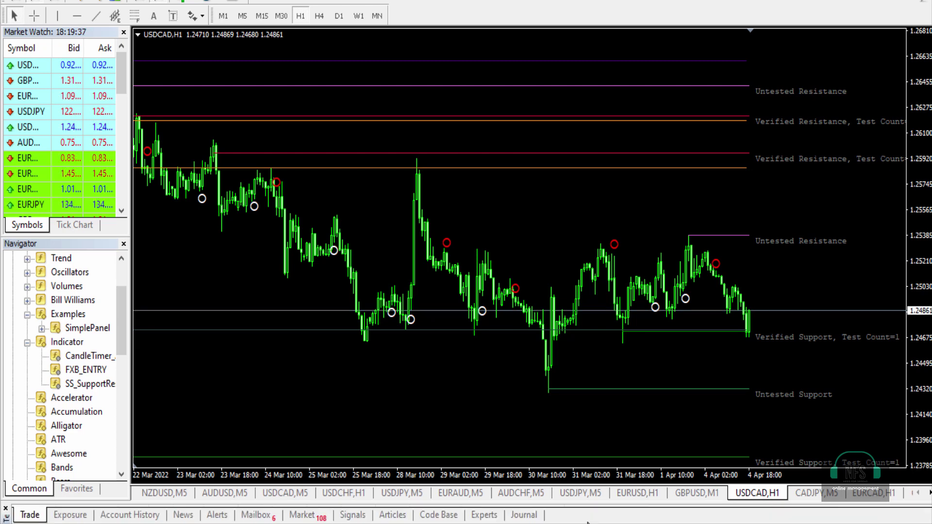
drag(712, 329, 777, 350)
drag(711, 351, 773, 328)
drag(711, 328, 791, 329)
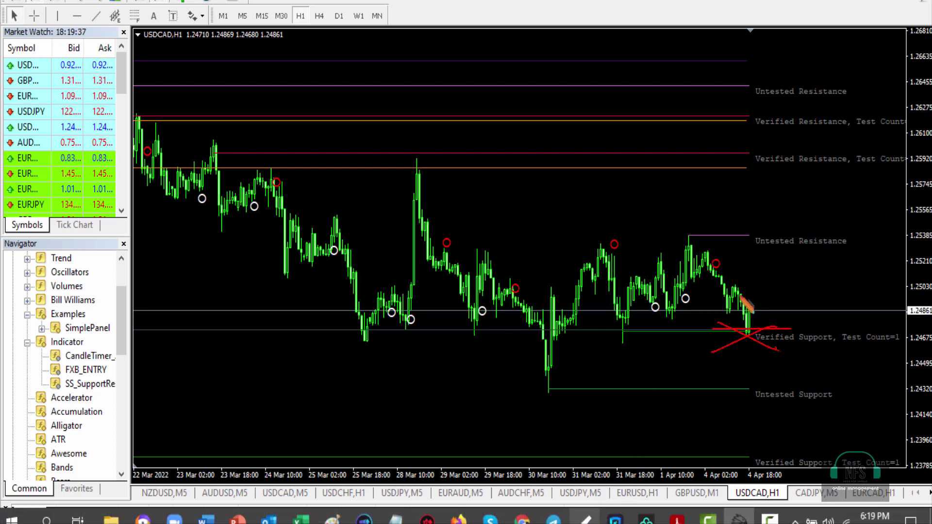
mouse_move(692, 294)
mouse_down()
mouse_move(676, 305)
mouse_move(689, 311)
mouse_move(693, 297)
mouse_up()
mouse_move(717, 257)
mouse_down()
mouse_move(706, 265)
mouse_move(723, 266)
mouse_move(714, 256)
mouse_up()
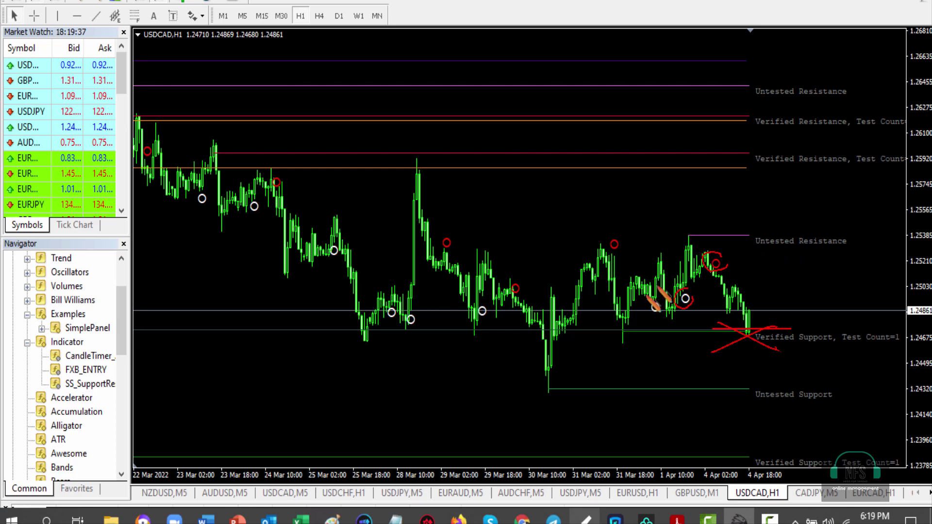
drag(682, 232, 724, 257)
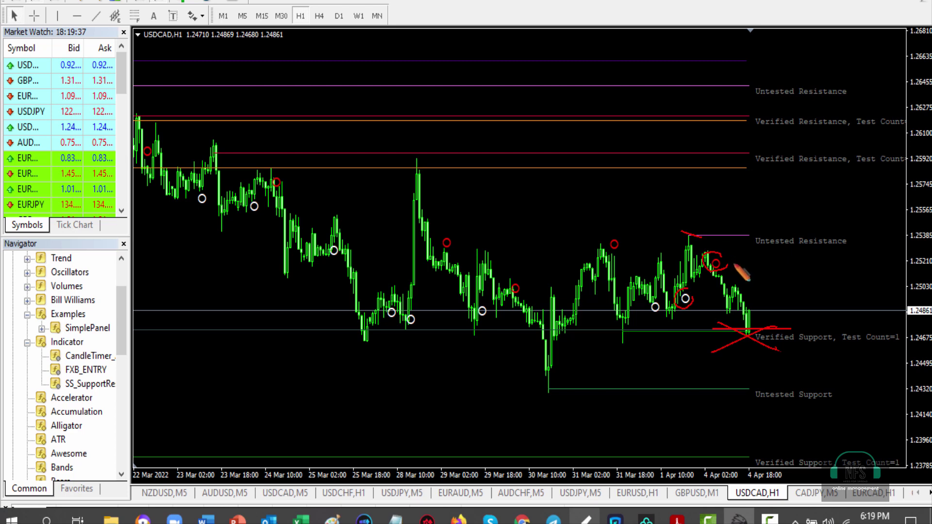
Draw a downward arrow to support, a line beneath it, and a red stroke at the price level
drag(727, 262, 779, 317)
drag(754, 278, 779, 317)
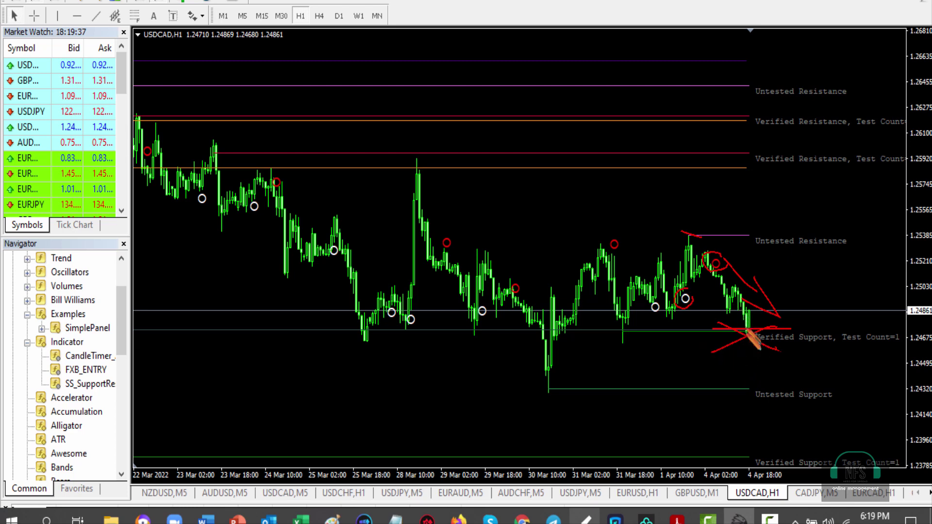
drag(675, 326, 724, 362)
mouse_move(656, 352)
mouse_down()
mouse_move(724, 353)
mouse_move(819, 305)
mouse_move(852, 272)
mouse_move(854, 301)
mouse_up()
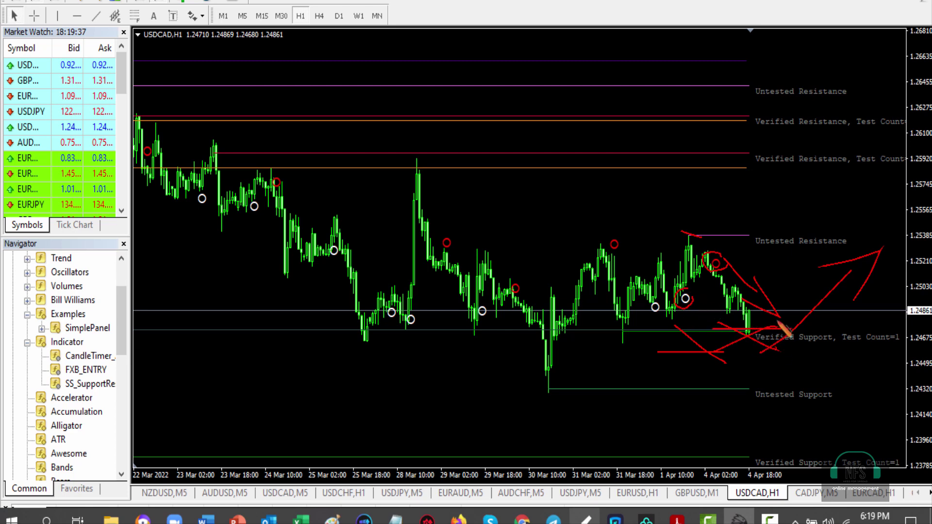
drag(835, 169, 929, 172)
drag(871, 170, 928, 170)
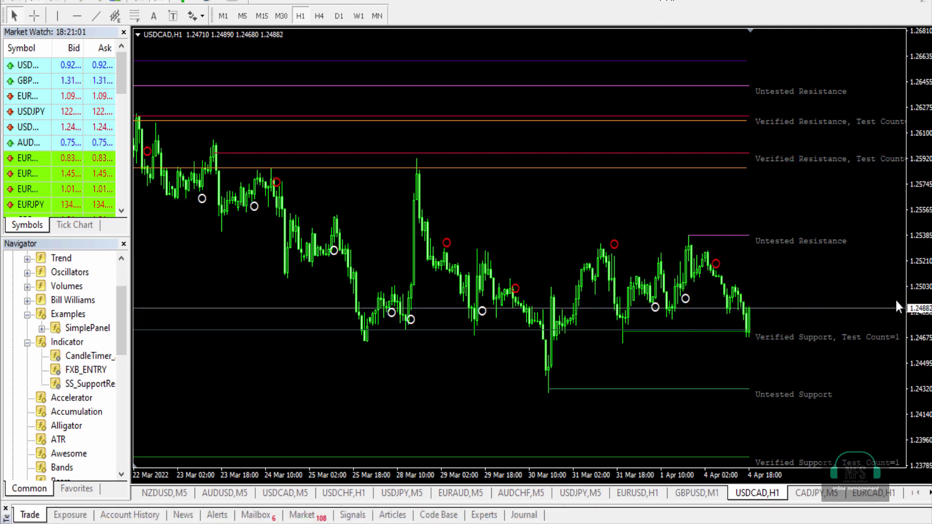
Zoom the USDCAD H1 chart out and drag it to show history back to 9 March
right_click(554, 128)
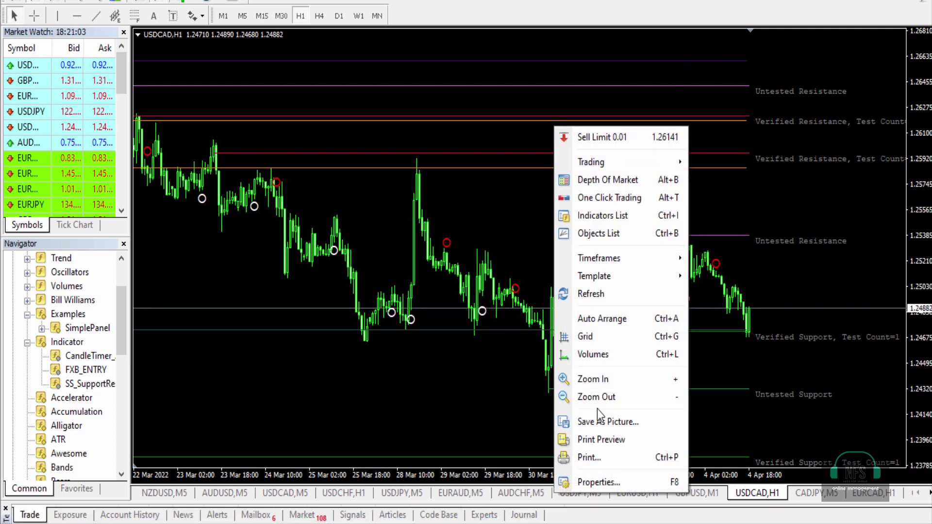
click(599, 396)
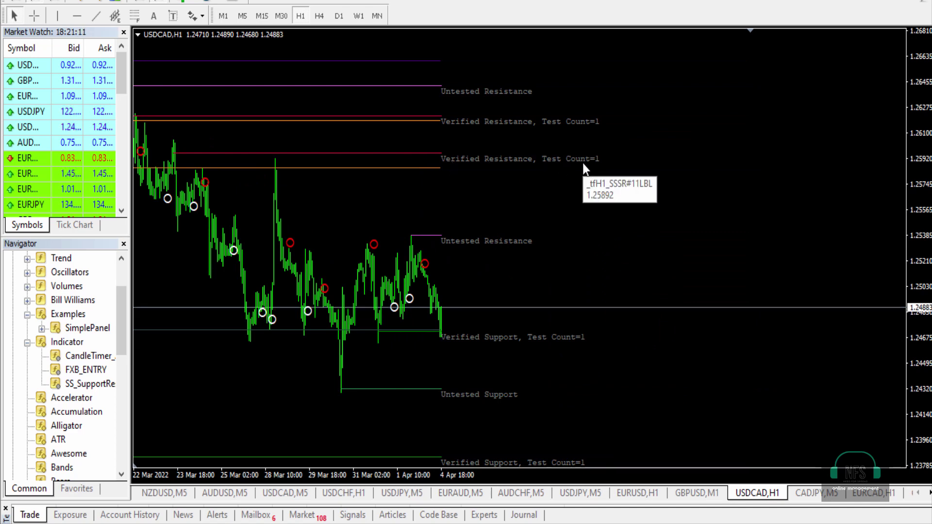
drag(458, 240, 764, 426)
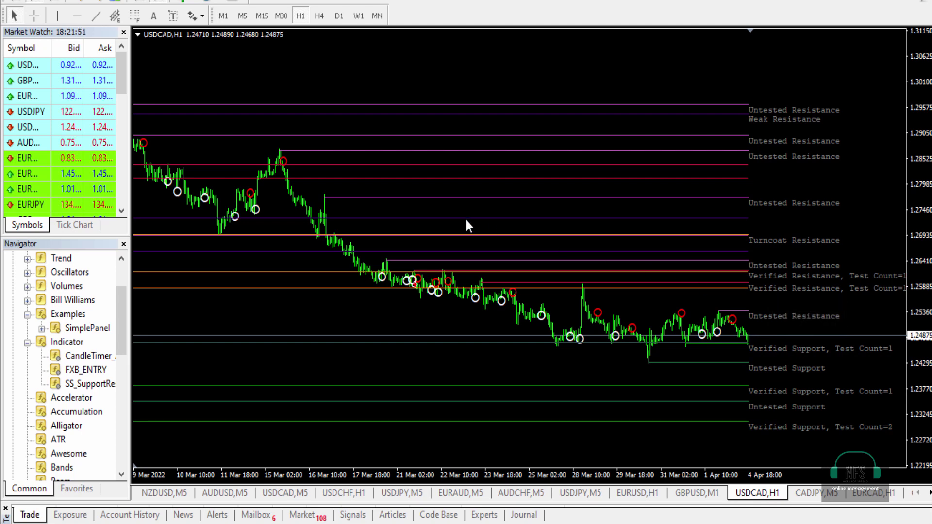
Switch to the EURUSD H1 chart showing its Proven, Verified, Untested and Turncoat zones
mouse_move(718, 333)
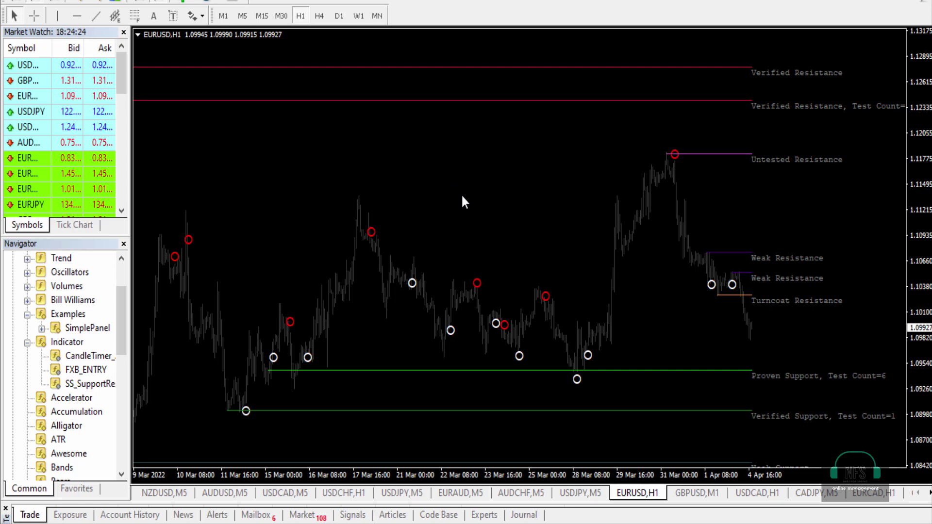
Circle the EURUSD Untested Resistance peak and draw red lines at both Weak Resistance levels and current price
mouse_move(607, 522)
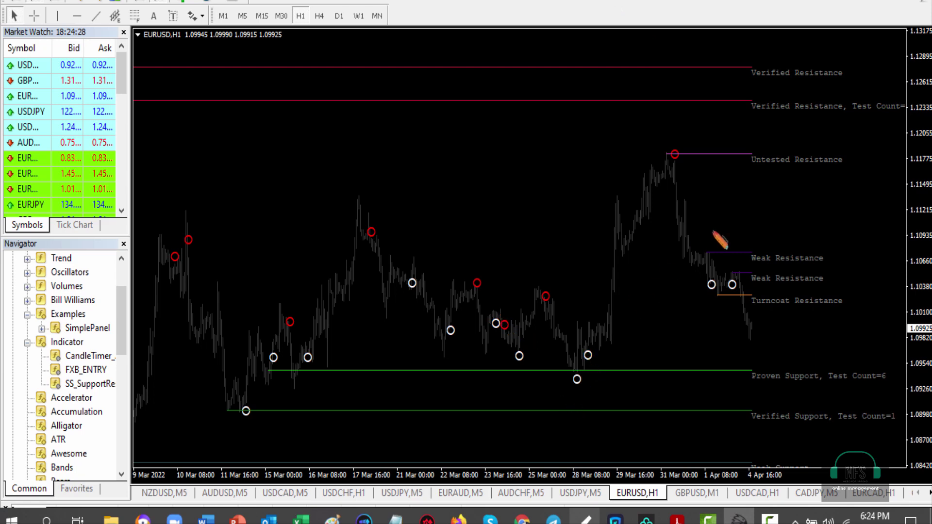
mouse_move(673, 133)
mouse_down()
mouse_move(651, 168)
mouse_move(671, 186)
mouse_move(702, 176)
mouse_move(689, 120)
mouse_move(670, 116)
mouse_up()
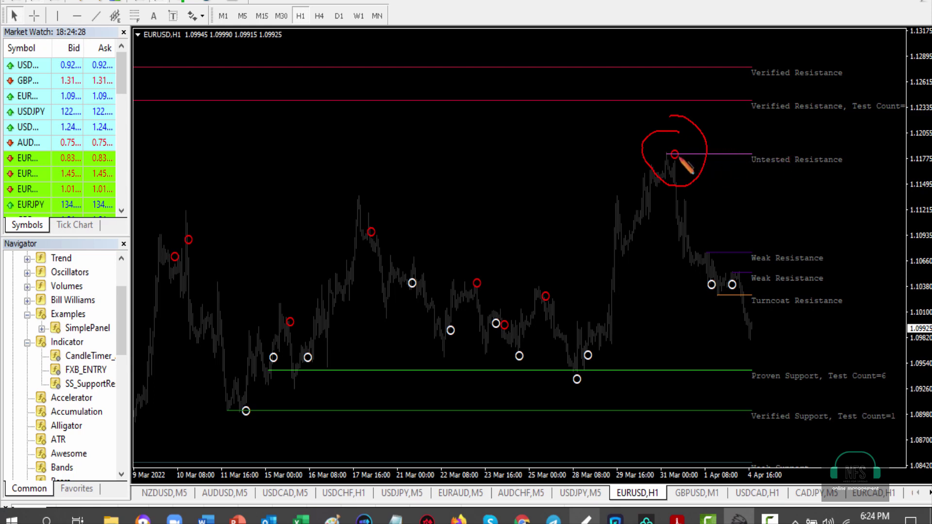
mouse_move(697, 164)
mouse_down()
mouse_move(700, 189)
mouse_move(726, 185)
mouse_up()
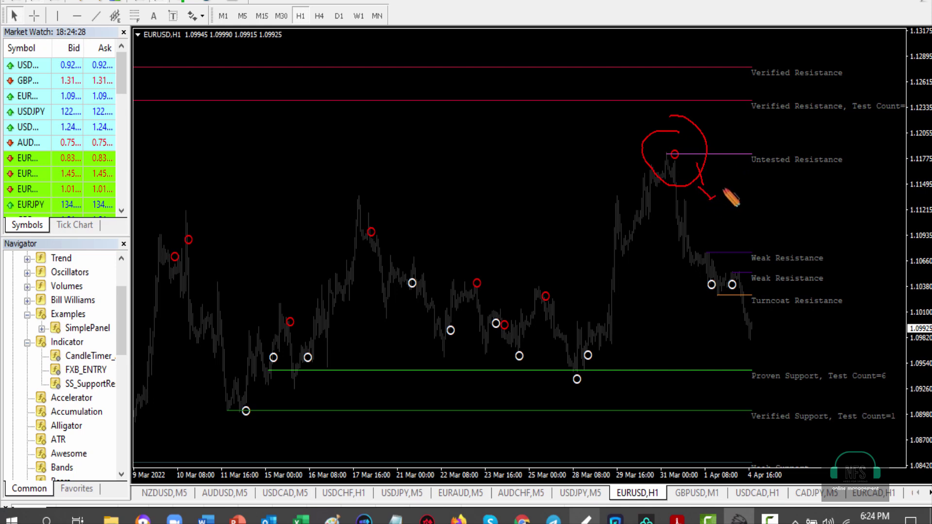
drag(663, 185, 688, 185)
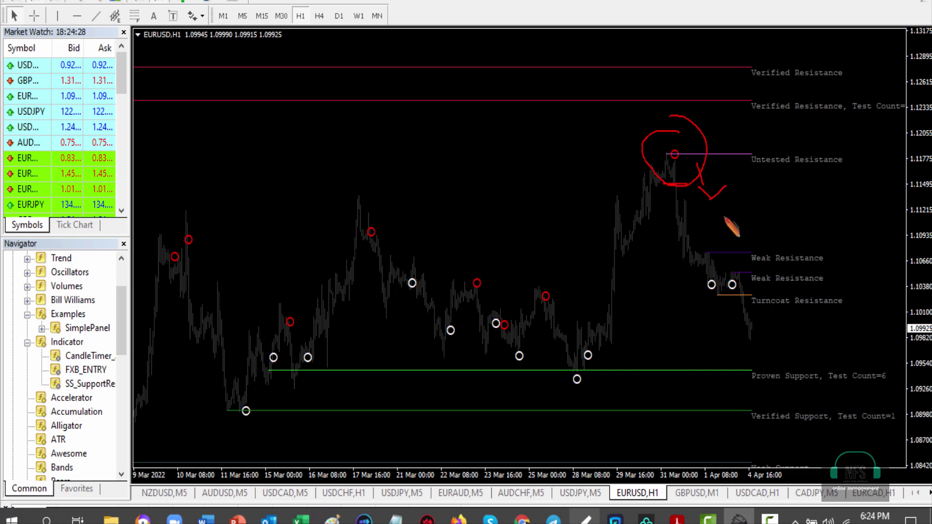
drag(676, 252, 716, 252)
drag(656, 267, 709, 267)
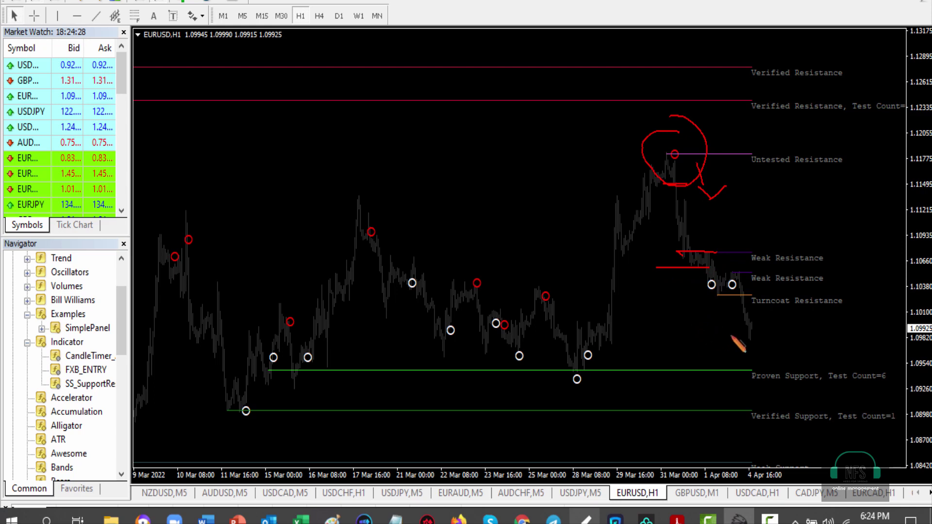
drag(700, 327, 765, 330)
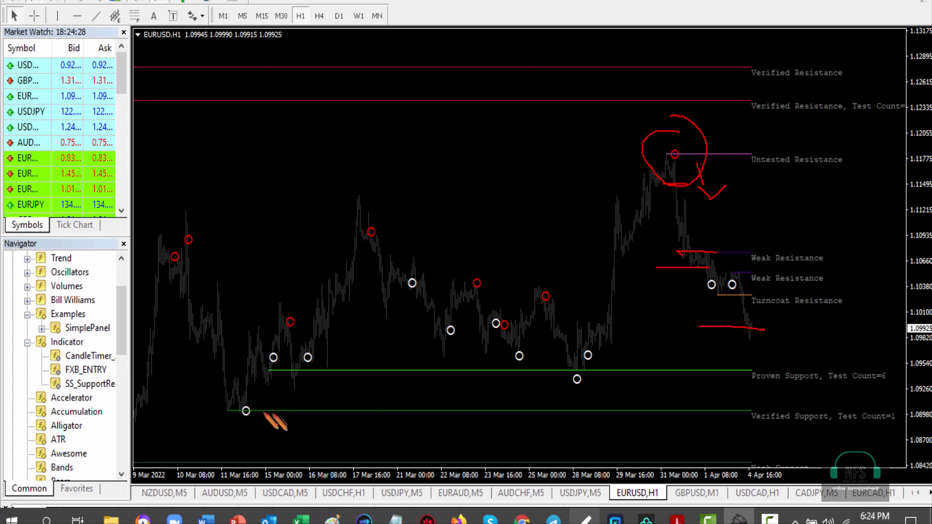
Mark the Verified Support low and 28 Mar Proven Support touch, with arrows down to and up from Proven Support
mouse_move(245, 399)
mouse_down()
mouse_move(225, 401)
mouse_move(227, 422)
mouse_move(261, 431)
mouse_move(268, 413)
mouse_move(250, 395)
mouse_move(247, 427)
mouse_move(302, 407)
mouse_up()
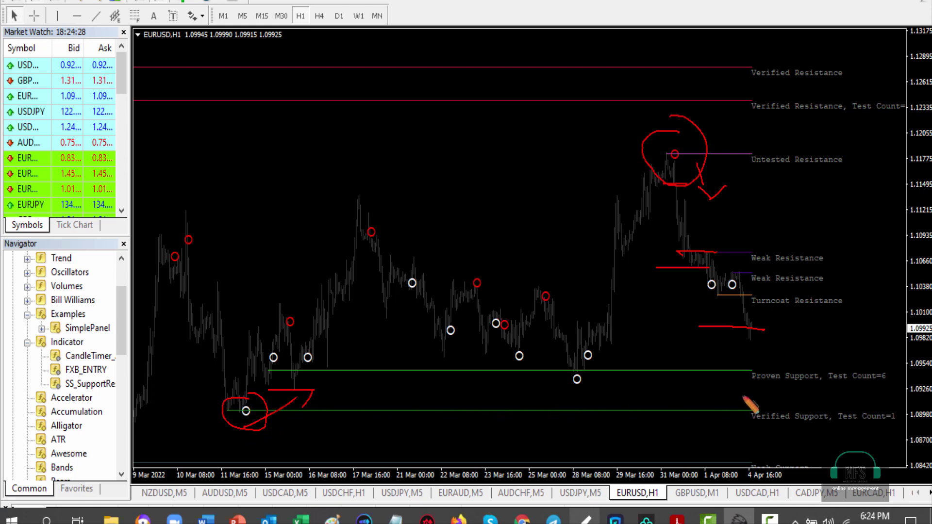
mouse_move(578, 378)
mouse_down()
mouse_move(590, 394)
mouse_move(578, 369)
mouse_up()
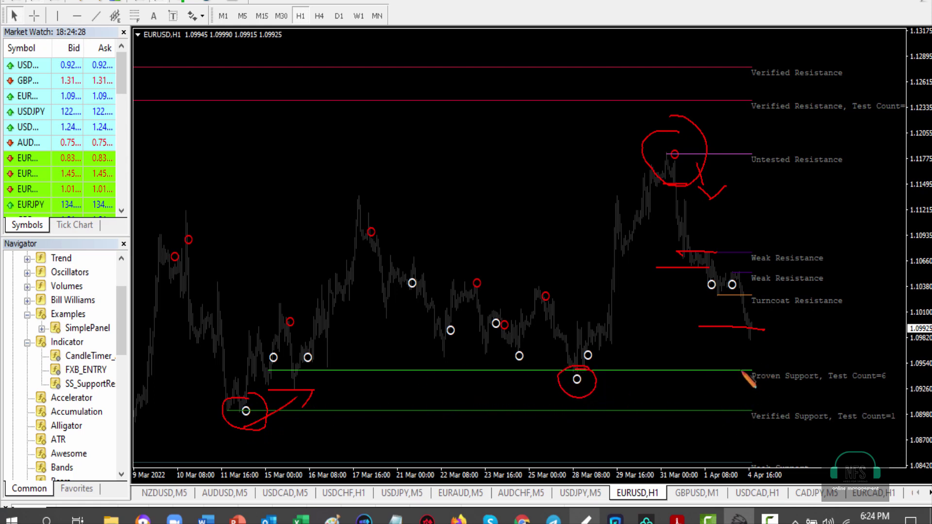
drag(736, 364, 728, 386)
drag(750, 366, 721, 363)
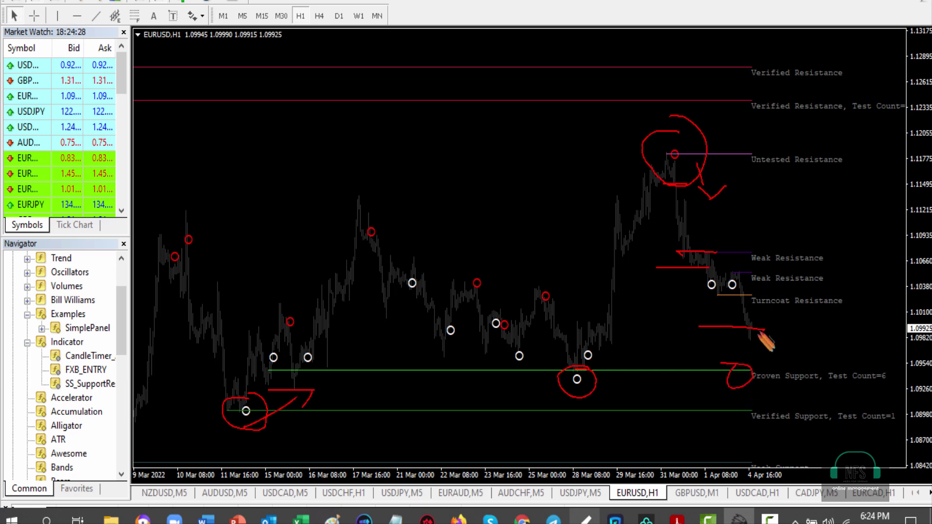
drag(732, 303, 747, 357)
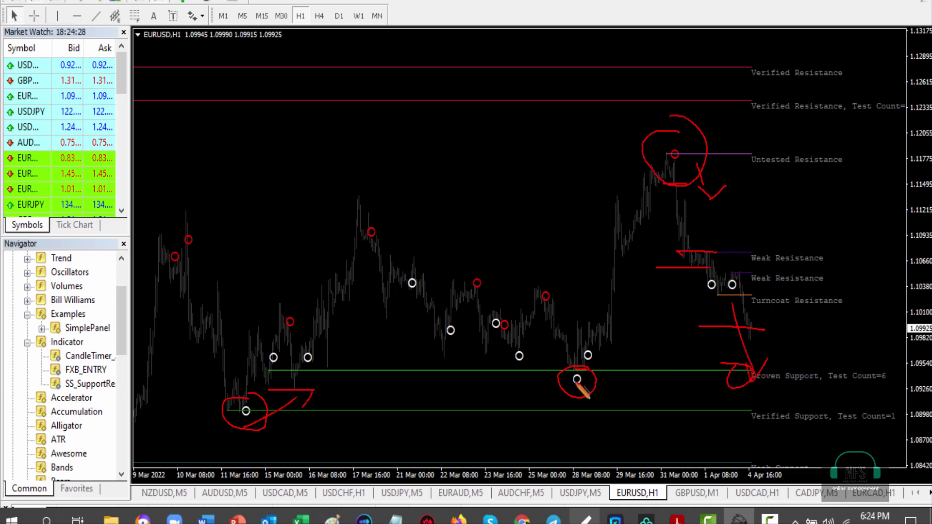
mouse_move(787, 377)
mouse_down()
mouse_move(866, 274)
mouse_move(850, 261)
mouse_move(895, 265)
mouse_move(894, 303)
mouse_up()
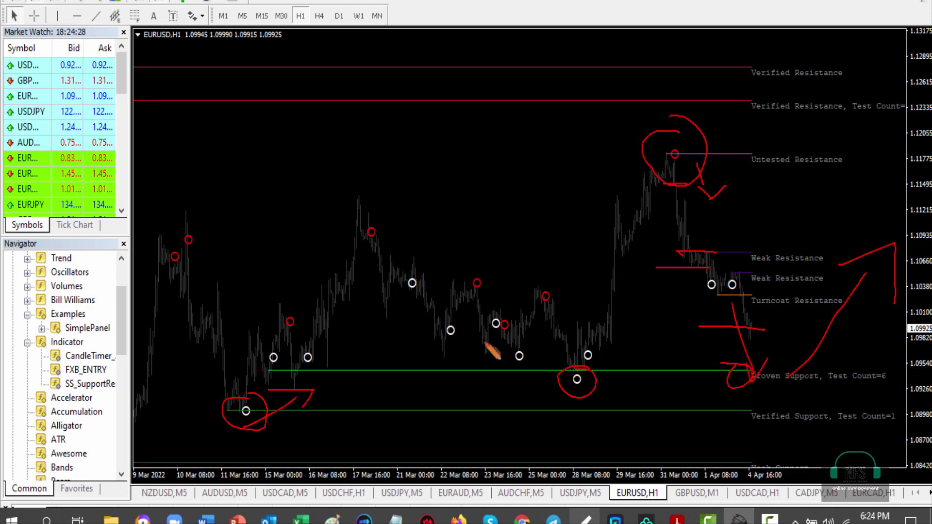
Circle the white and red markers around the 17 Mar peak and ring the Proven Support area
mouse_move(452, 297)
mouse_down()
mouse_move(444, 347)
mouse_move(531, 279)
mouse_move(517, 269)
mouse_move(458, 276)
mouse_move(507, 296)
mouse_move(488, 269)
mouse_up()
mouse_move(427, 262)
mouse_down()
mouse_move(404, 261)
mouse_move(396, 282)
mouse_move(413, 291)
mouse_move(410, 258)
mouse_up()
mouse_move(359, 213)
mouse_down()
mouse_move(369, 247)
mouse_move(377, 224)
mouse_up()
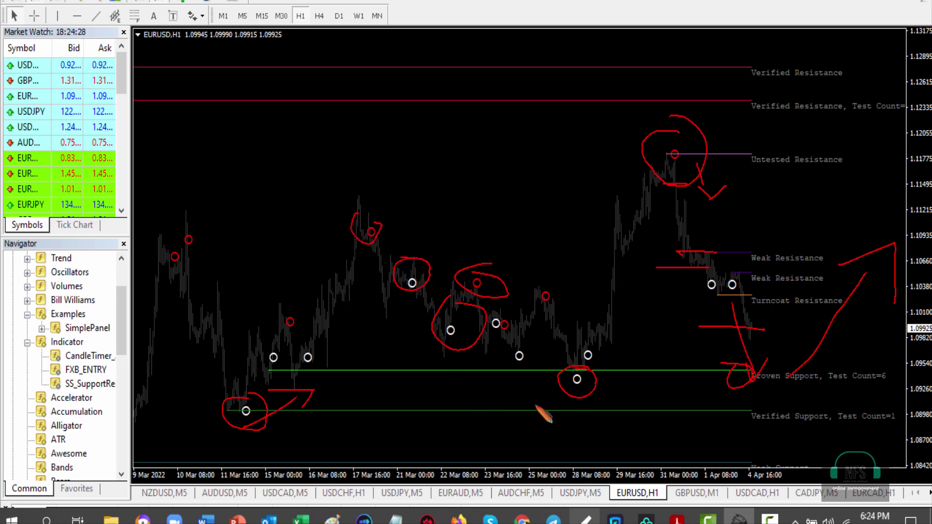
mouse_move(650, 343)
mouse_down()
mouse_move(617, 380)
mouse_move(610, 421)
mouse_move(645, 438)
mouse_move(687, 373)
mouse_move(625, 339)
mouse_up()
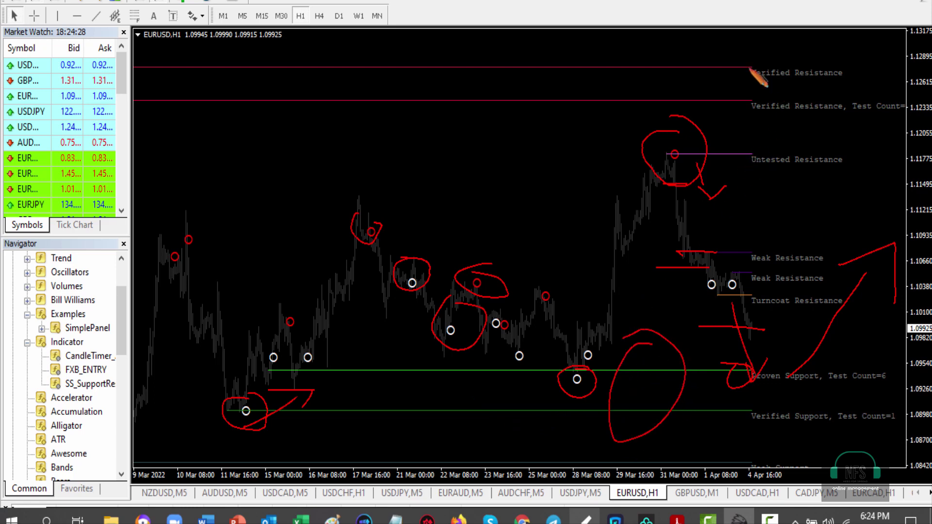
Circle the Verified Resistance lines, write 'Out' by Proven Support, and add a cross near Verified Support
mouse_move(714, 59)
mouse_down()
mouse_move(723, 115)
mouse_move(696, 48)
mouse_up()
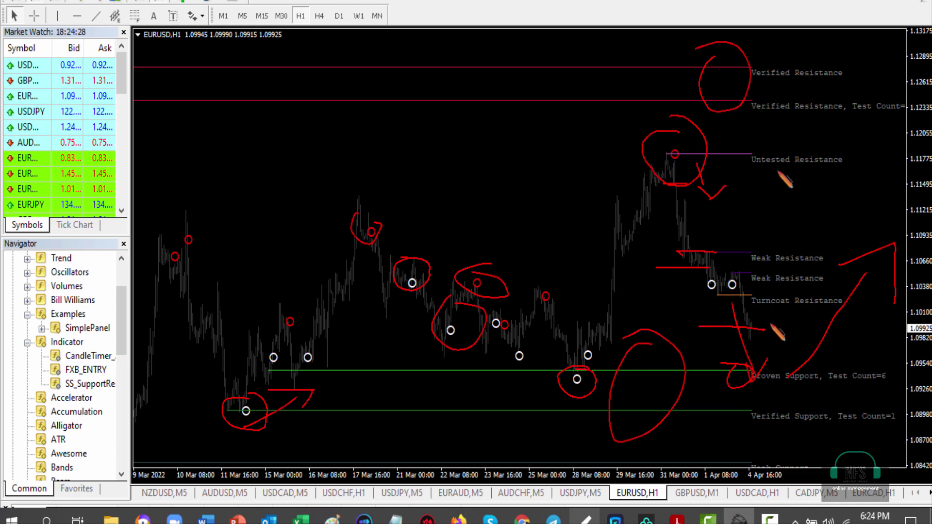
drag(691, 358, 712, 359)
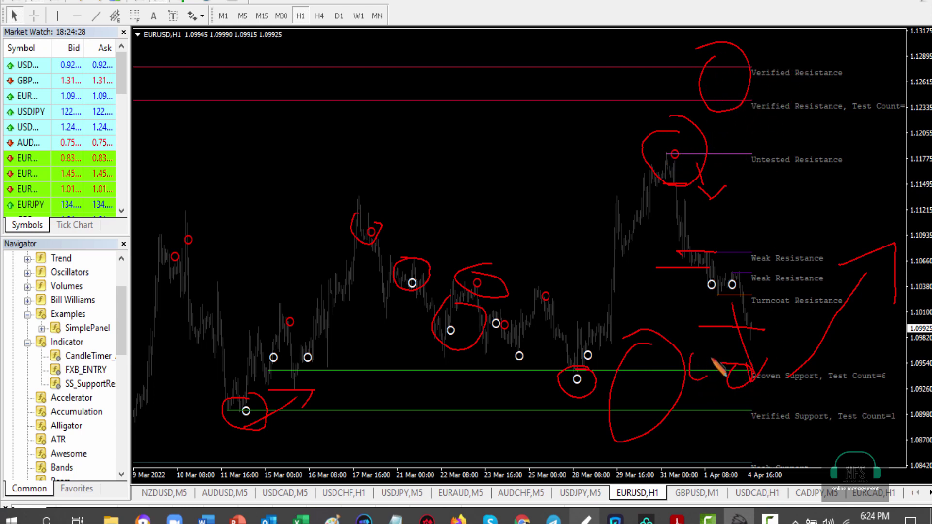
drag(703, 413, 725, 403)
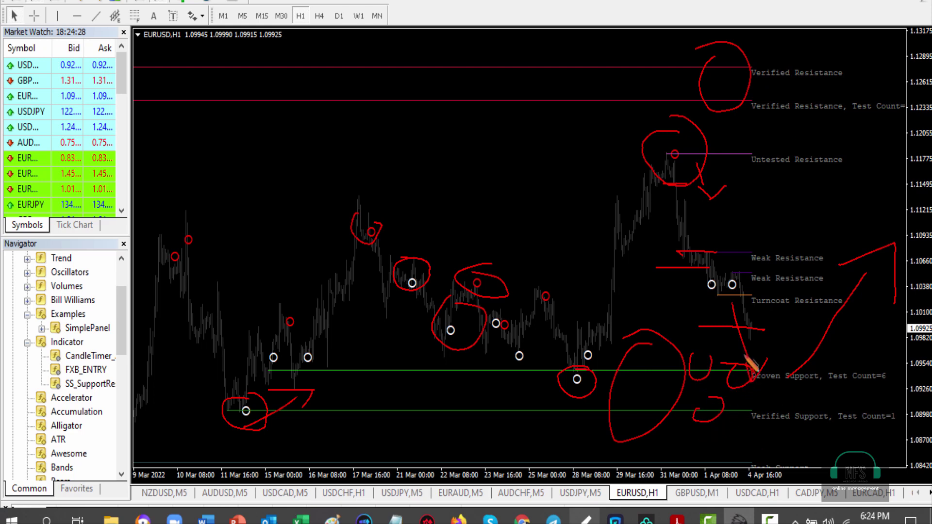
drag(742, 360, 744, 384)
mouse_move(744, 401)
mouse_down()
mouse_move(747, 422)
mouse_move(712, 400)
mouse_move(752, 415)
mouse_move(805, 372)
mouse_move(844, 313)
mouse_move(865, 318)
mouse_move(861, 337)
mouse_up()
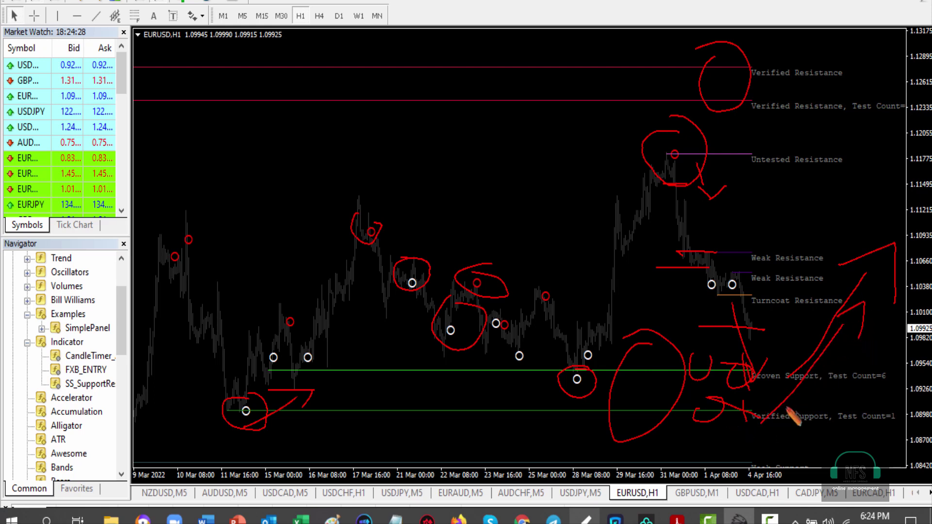